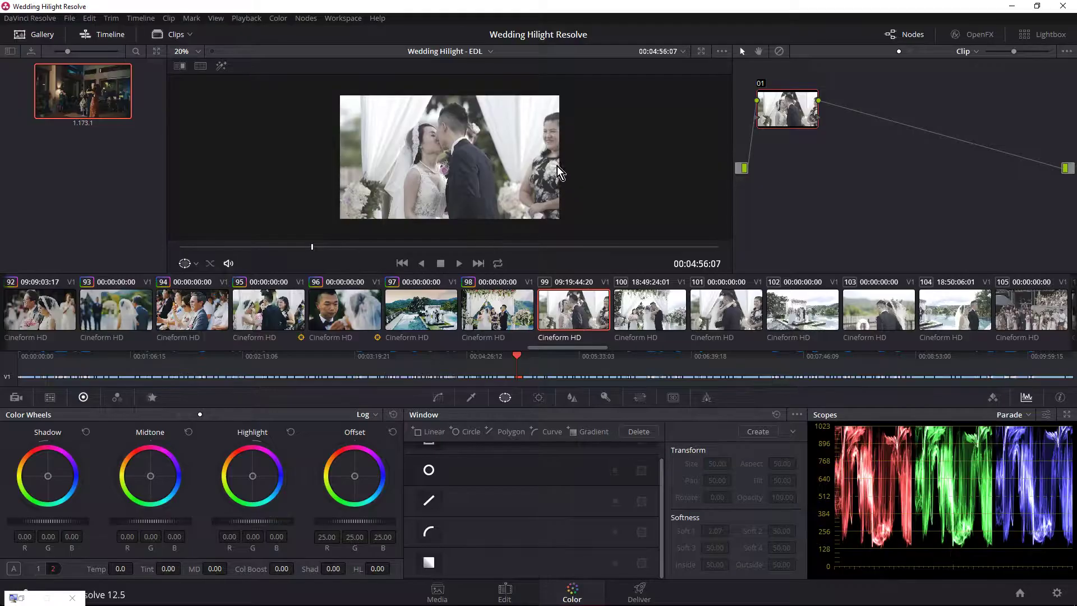
Step: Add serial node 02 and darken it: Highlight -0.25, Offset 24.80, with a slight midtone nudge
key(alt+s)
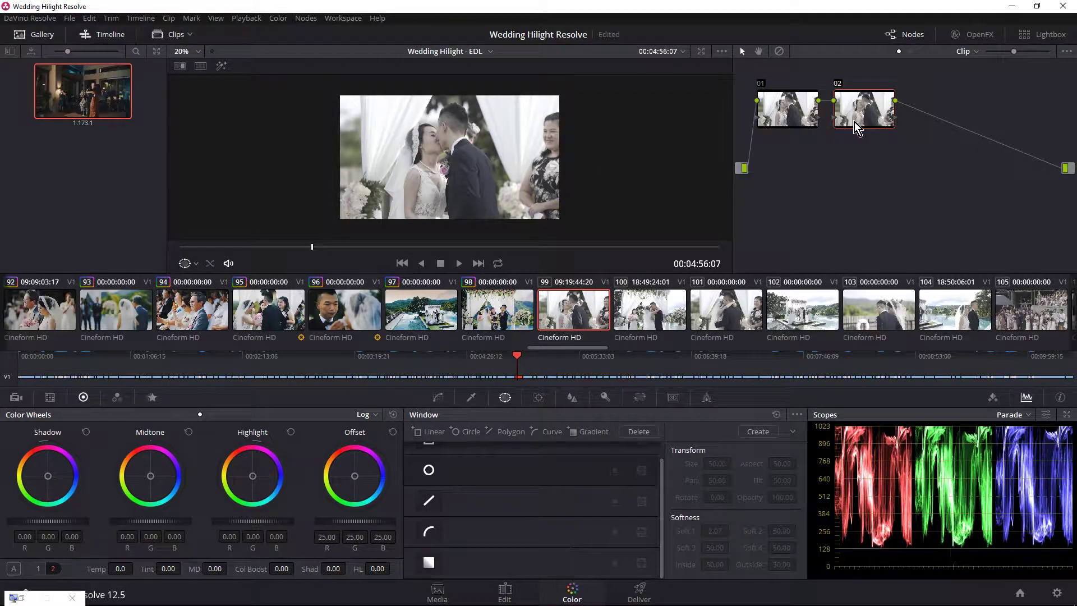
scroll(464, 150, up, 3)
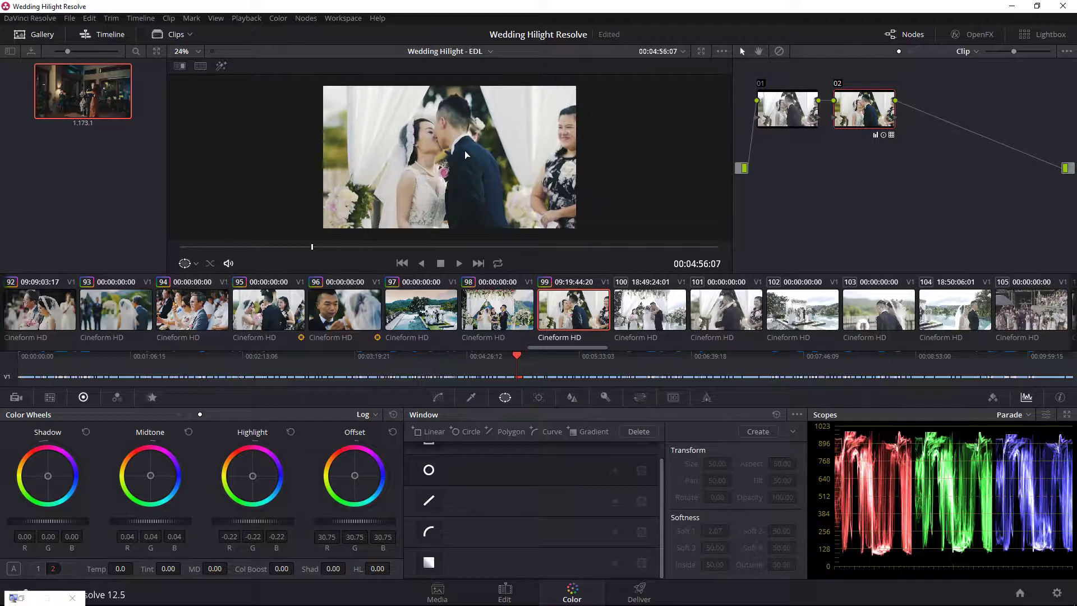
drag(253, 521, 276, 513)
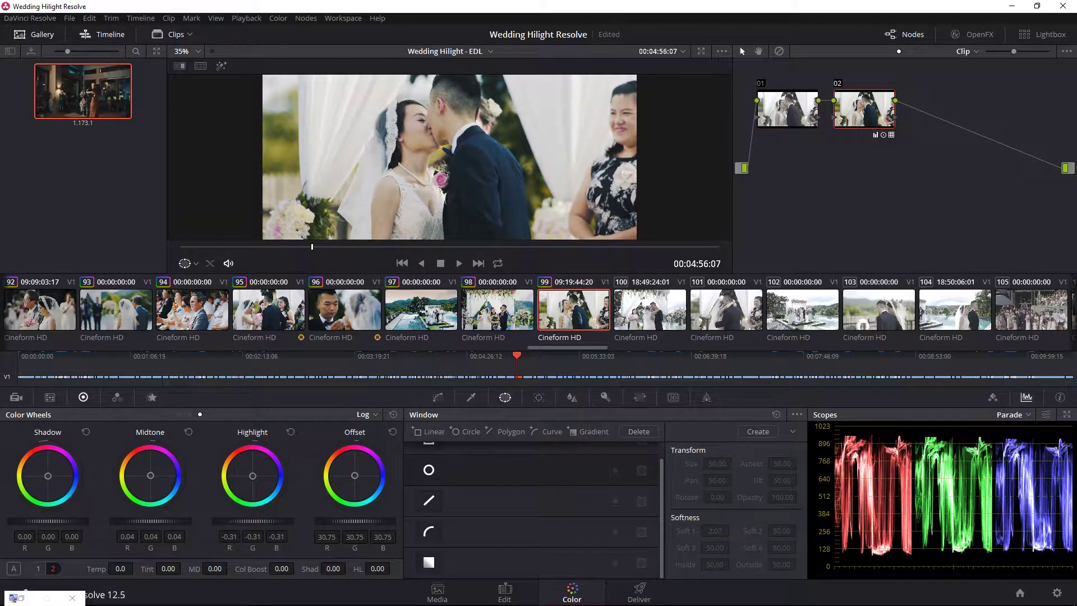
drag(370, 521, 336, 520)
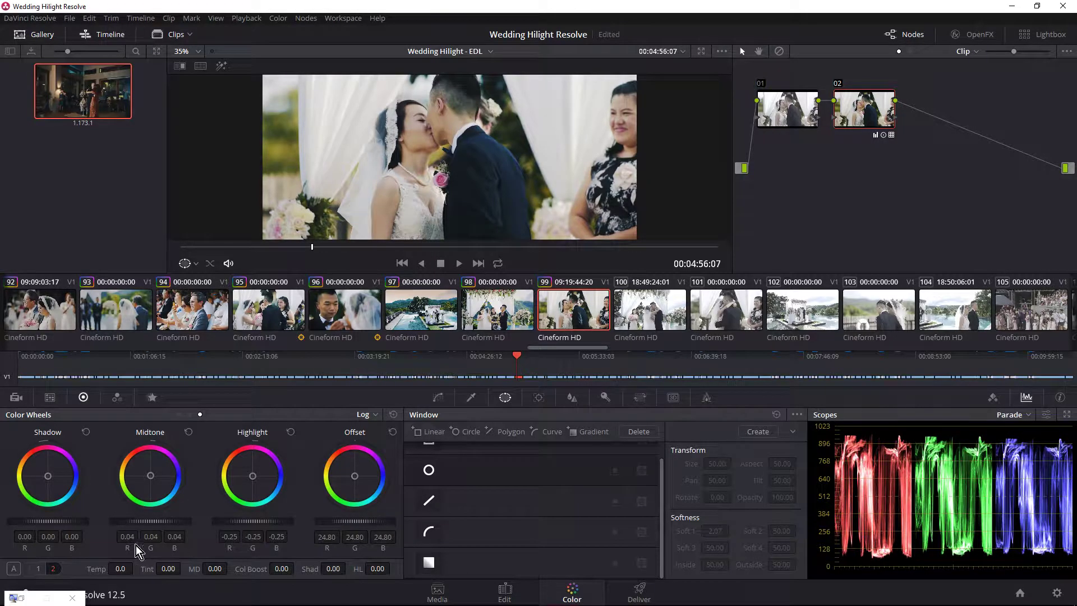
drag(152, 521, 162, 521)
Step: Add node 03 with a circle window placed over the couple's faces
click(429, 472)
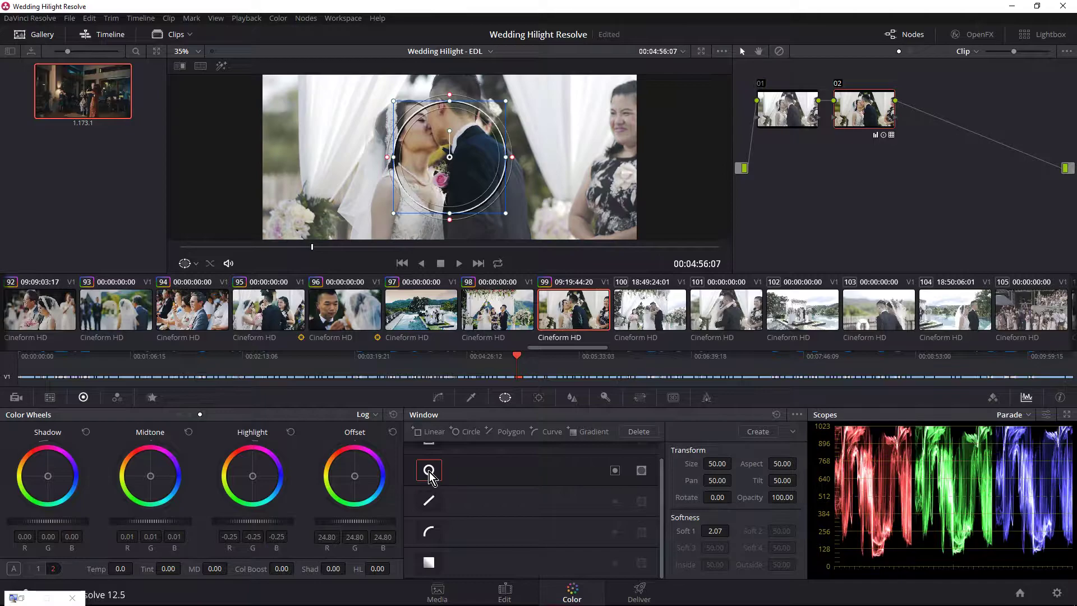
key(alt+s)
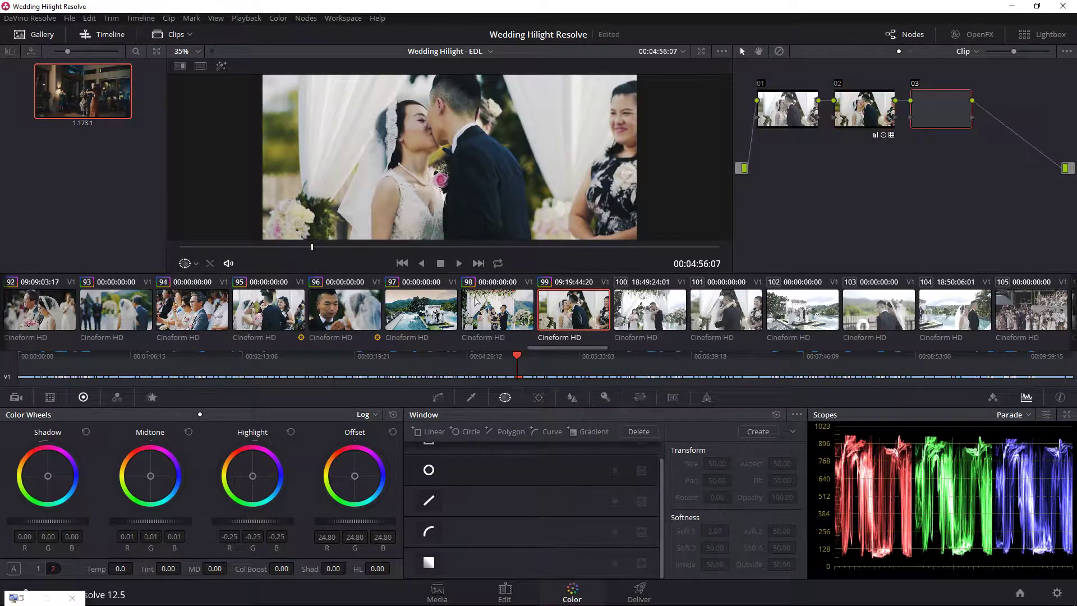
drag(449, 159, 432, 136)
Step: Track the circle window forward and backward, widen its softness, and raise Offset to 27.10
key(ctrl+t)
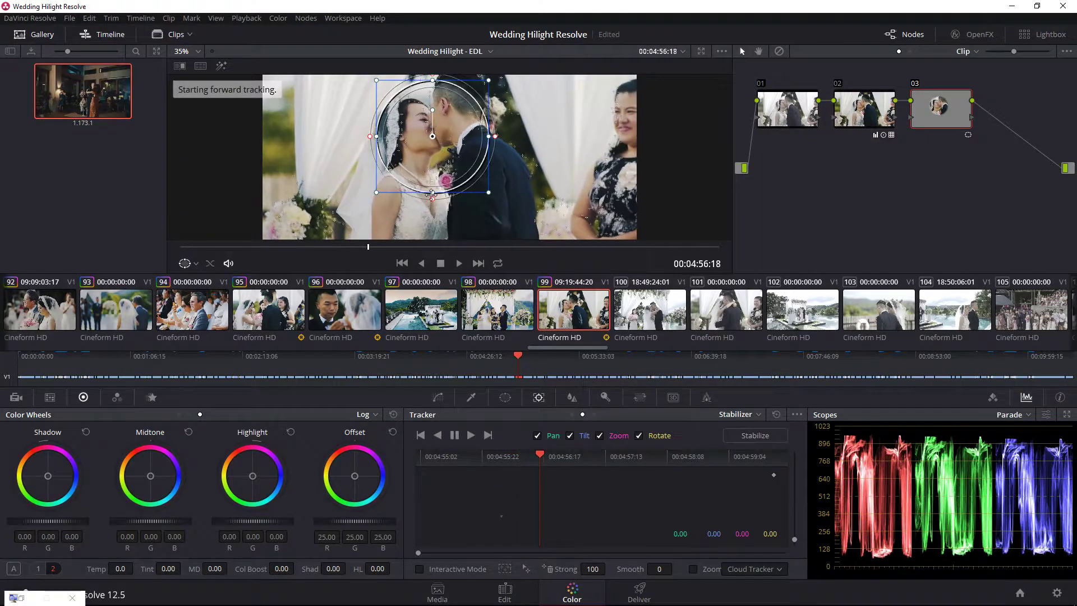
click(420, 263)
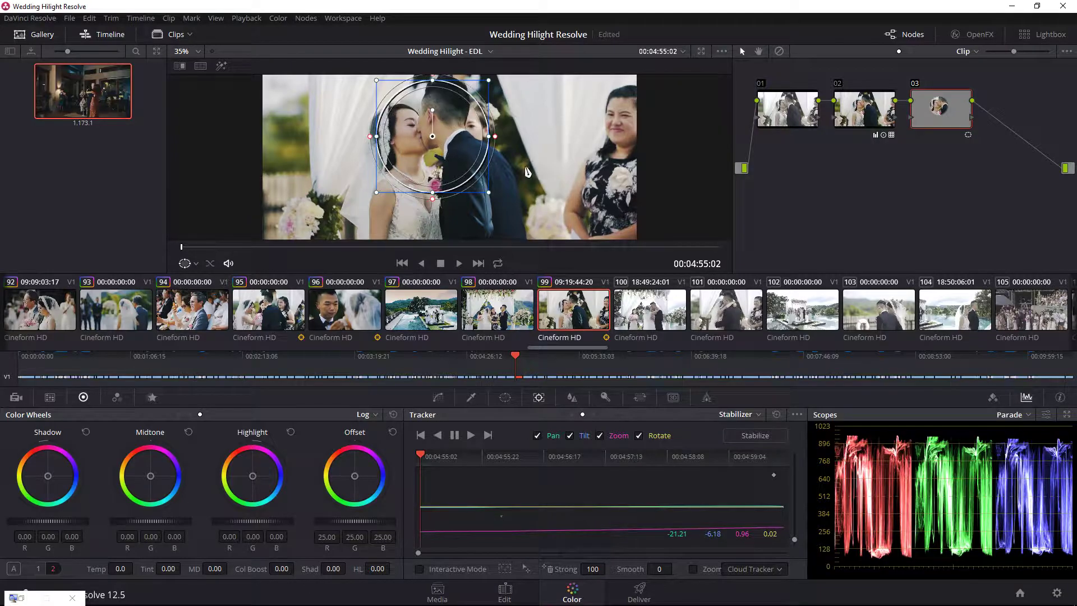
drag(495, 136, 503, 136)
drag(356, 520, 376, 520)
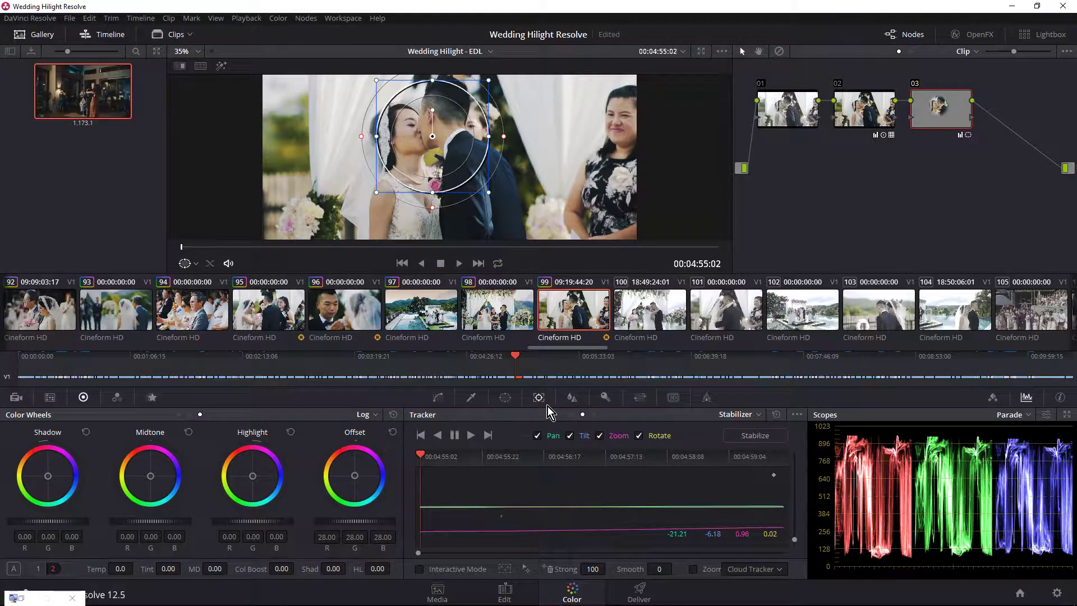
Step: Set node 03's Blur radius to 0.49, toggle the node to compare, then add serial node 04
click(572, 399)
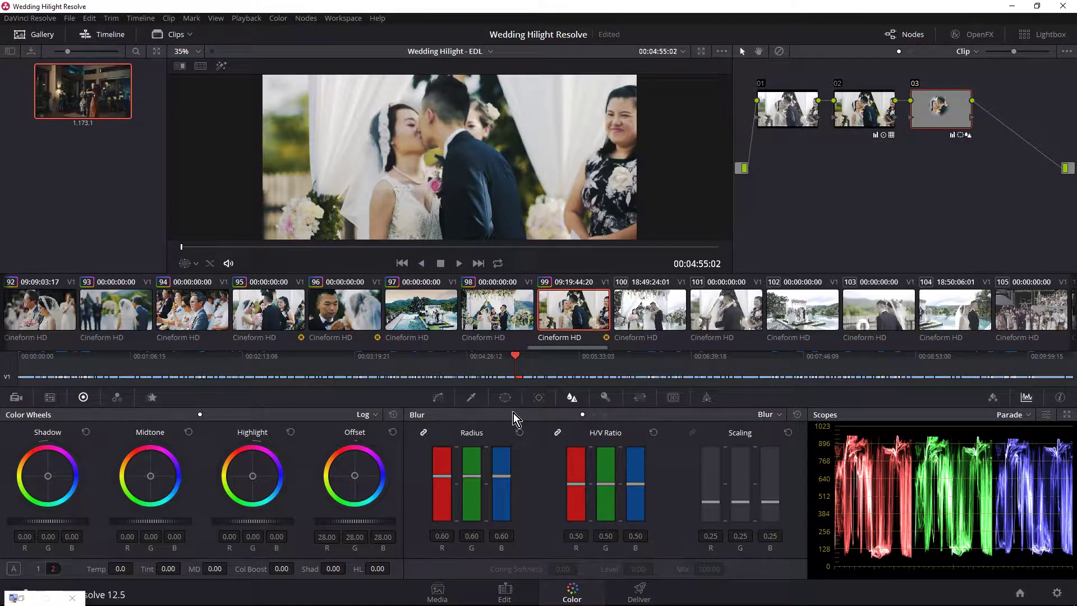
click(505, 399)
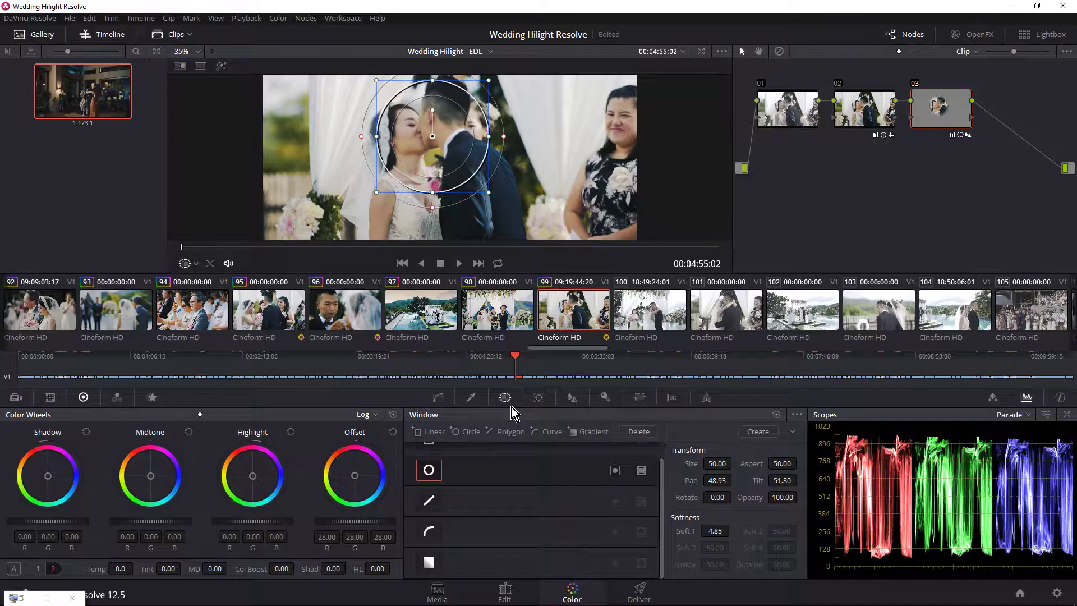
click(538, 401)
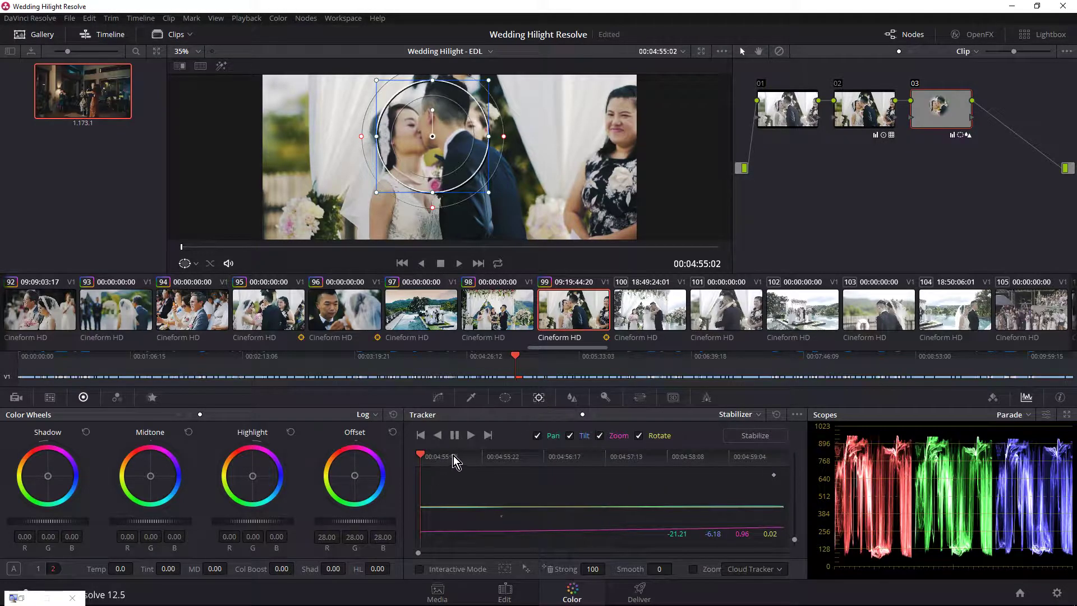
click(573, 399)
drag(466, 483, 473, 486)
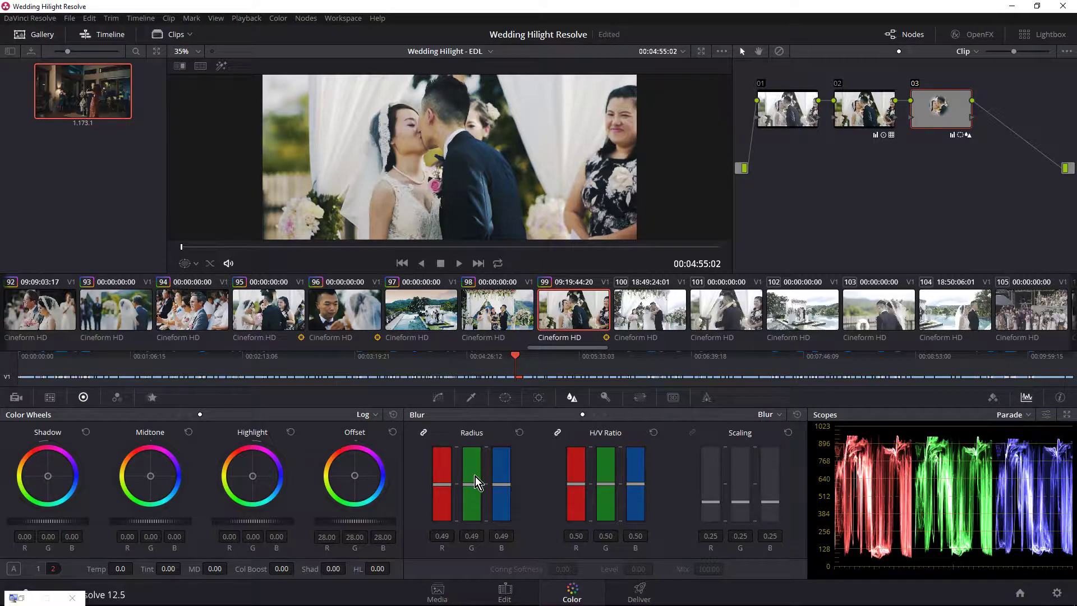
key(ctrl+d)
key(ctrl+d)
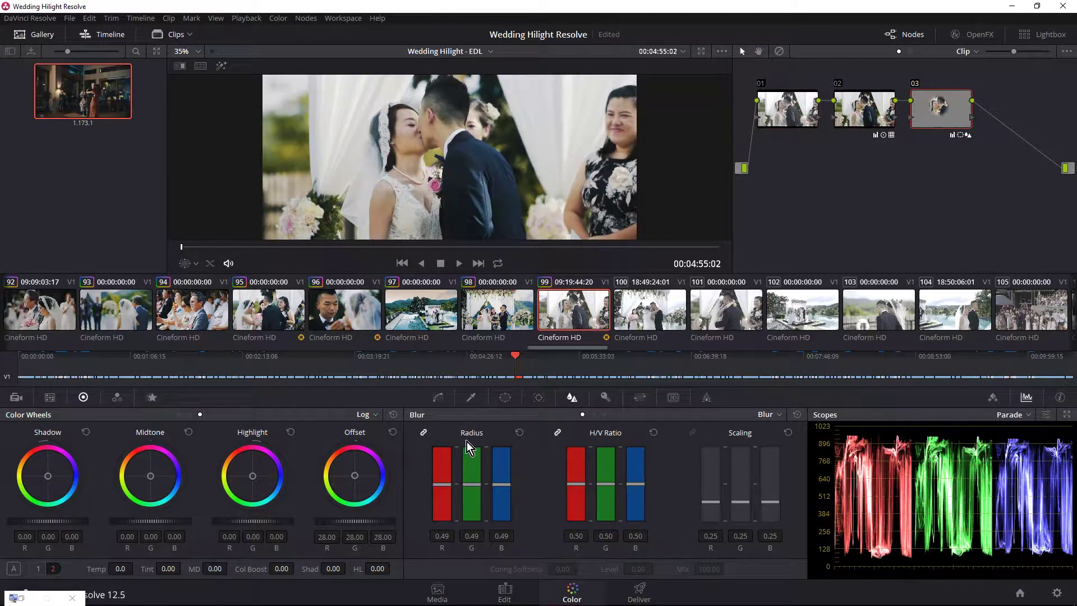
key(alt+s)
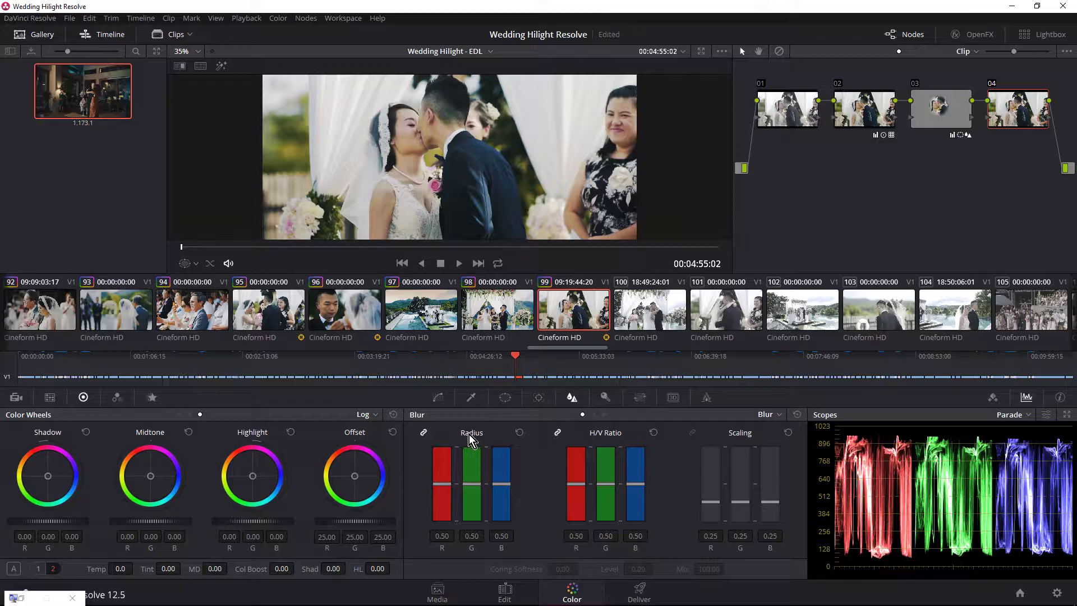
Step: Give node 04 an inverted circle window centered on the faces with Soft 1 at 5.39
click(504, 398)
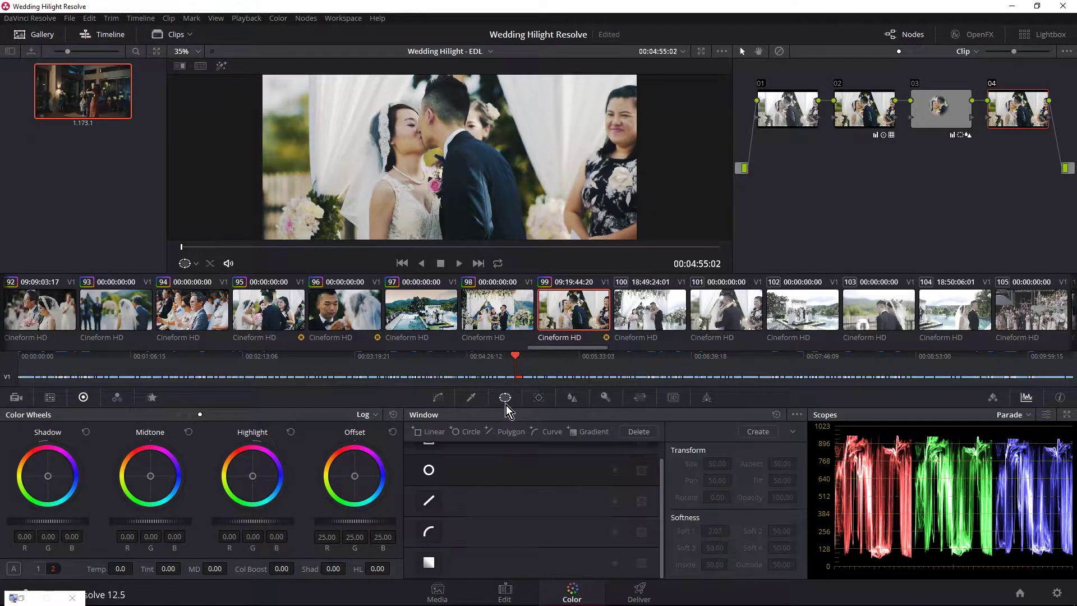
click(429, 470)
drag(447, 154, 430, 142)
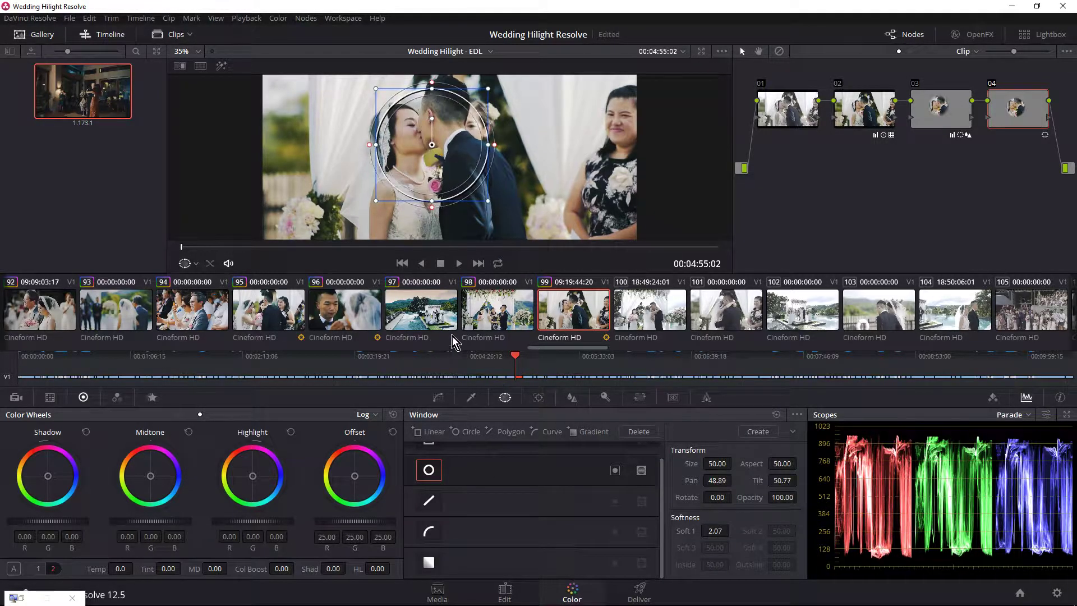
drag(494, 145, 505, 144)
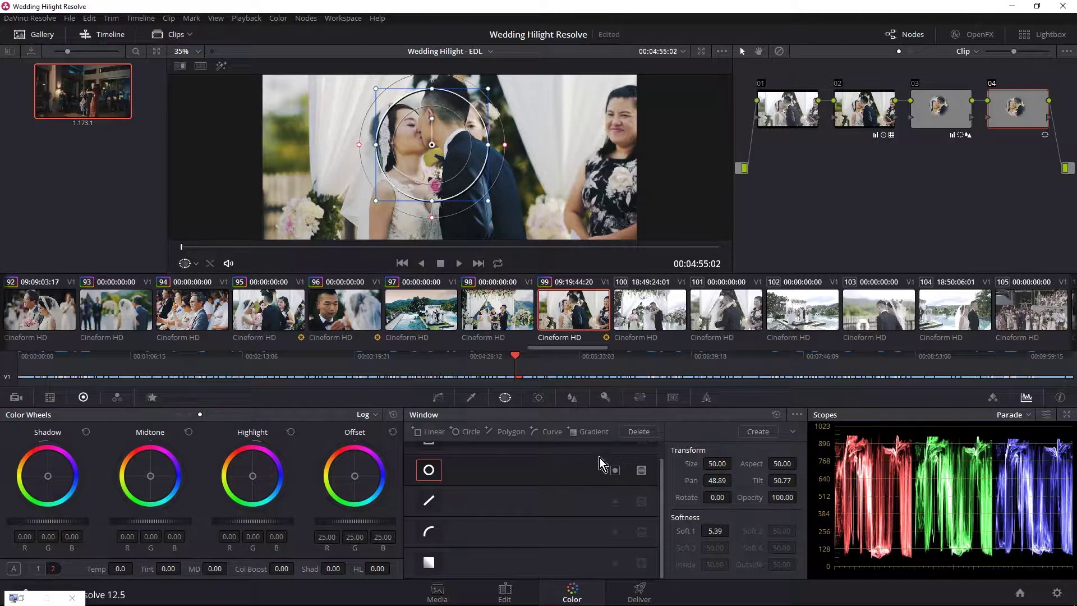
click(615, 470)
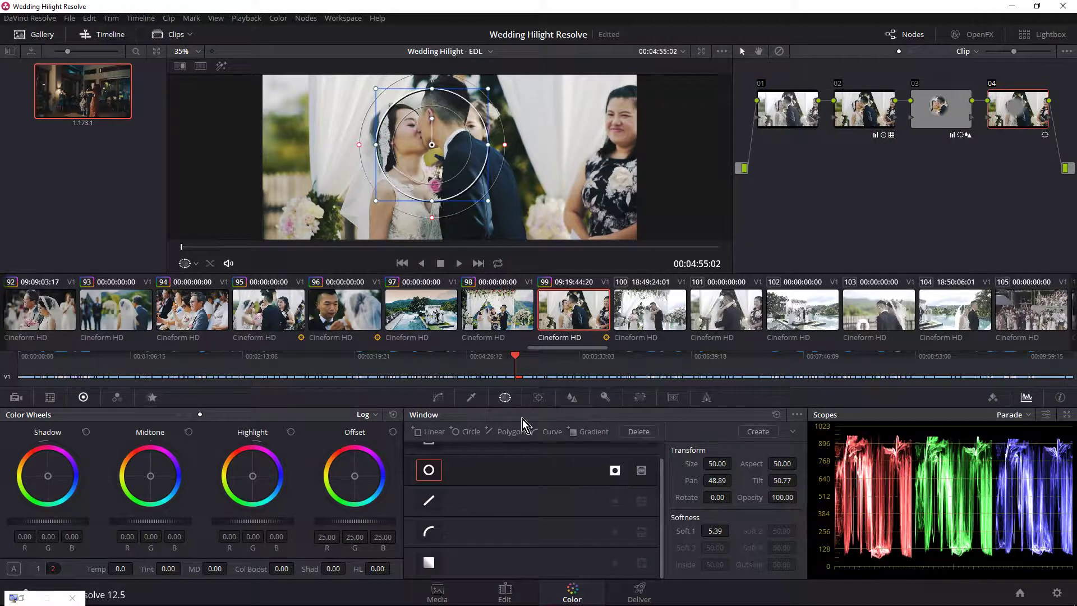
click(572, 398)
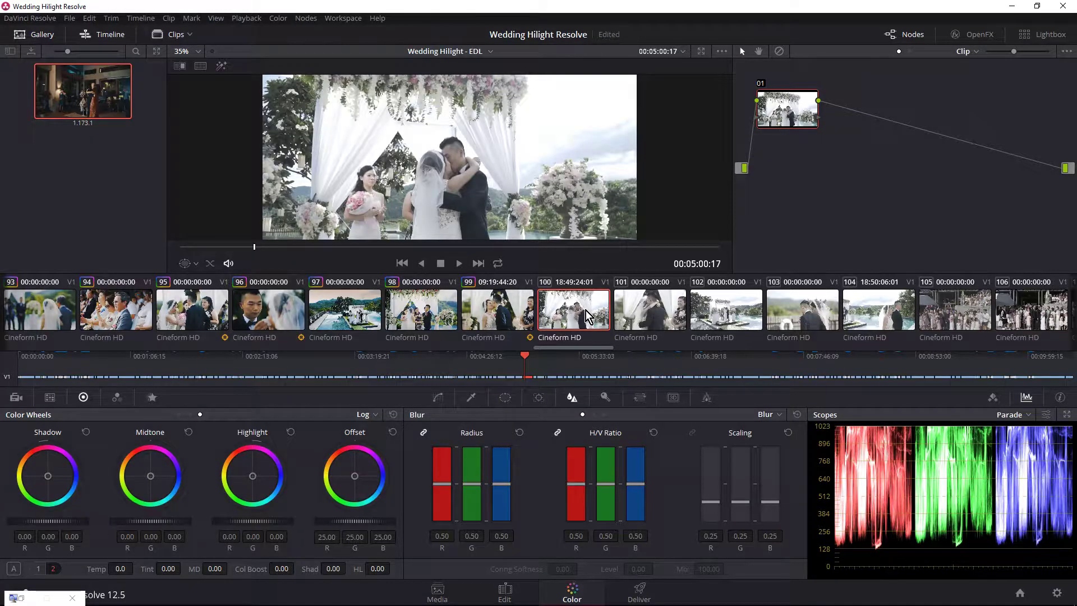
Step: Add node 02 to clip 100 and grade it: Offset 17.90, Highlight -0.37, Midtone 0.23
key(alt+s)
key(ctrl+v)
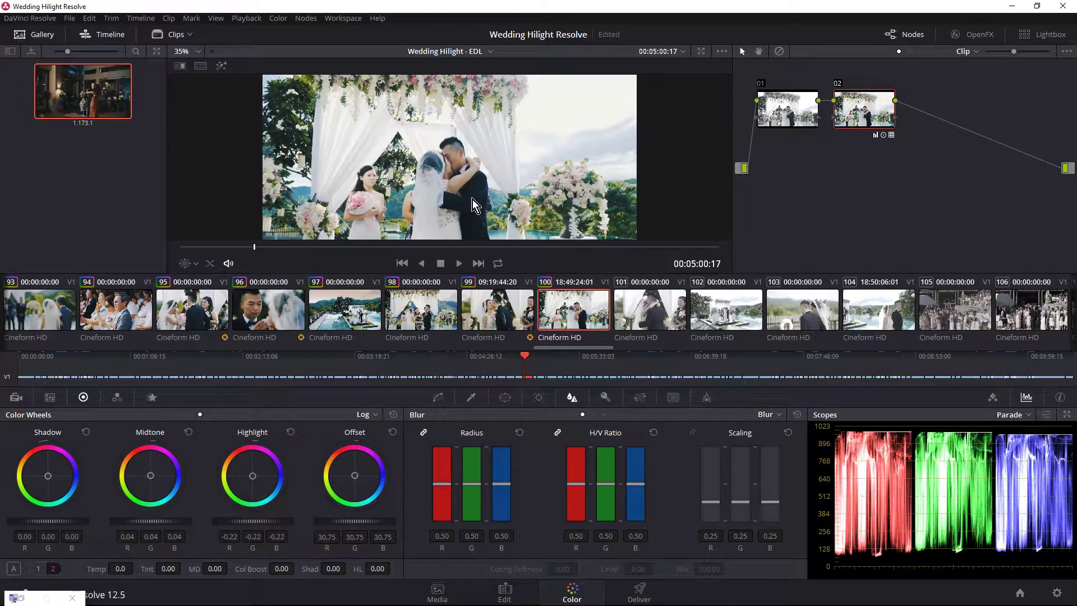
drag(381, 522, 354, 522)
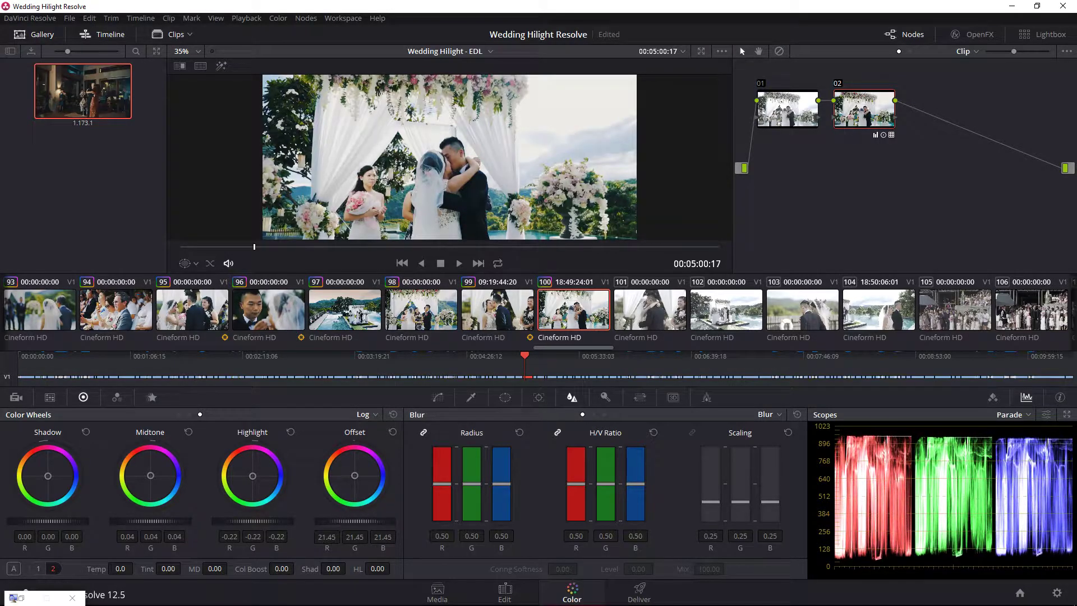
drag(267, 522, 173, 527)
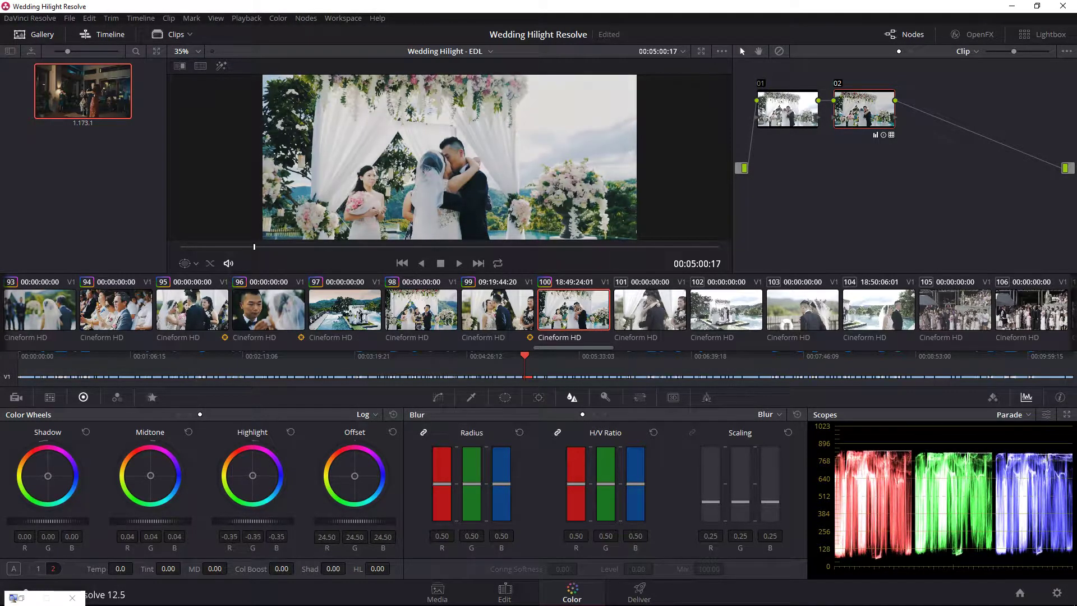
drag(151, 521, 185, 521)
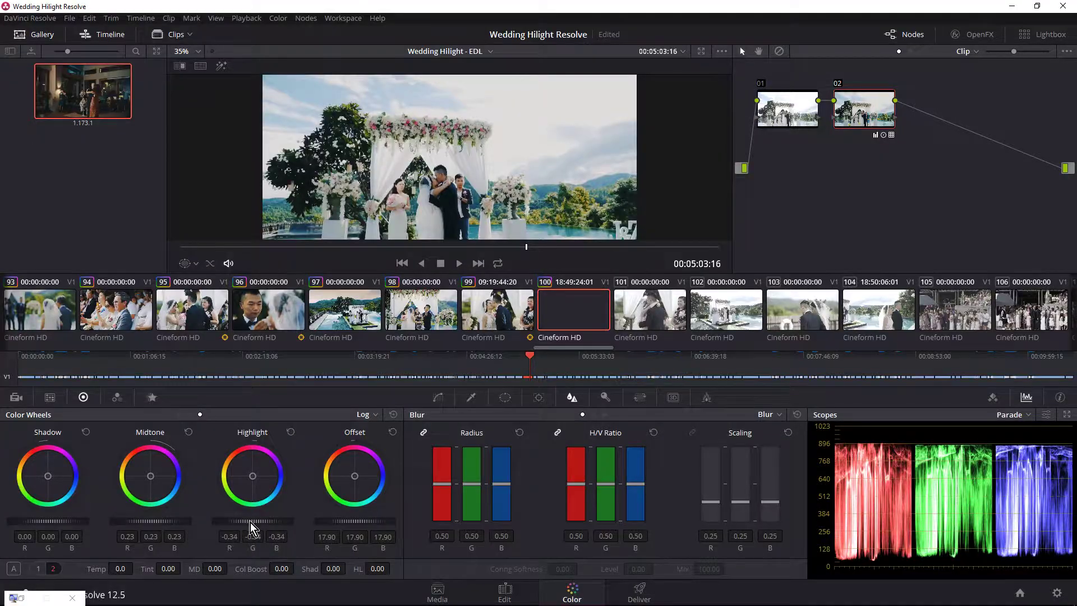
mouse_move(250, 523)
mouse_down()
mouse_move(236, 523)
mouse_move(247, 523)
mouse_up()
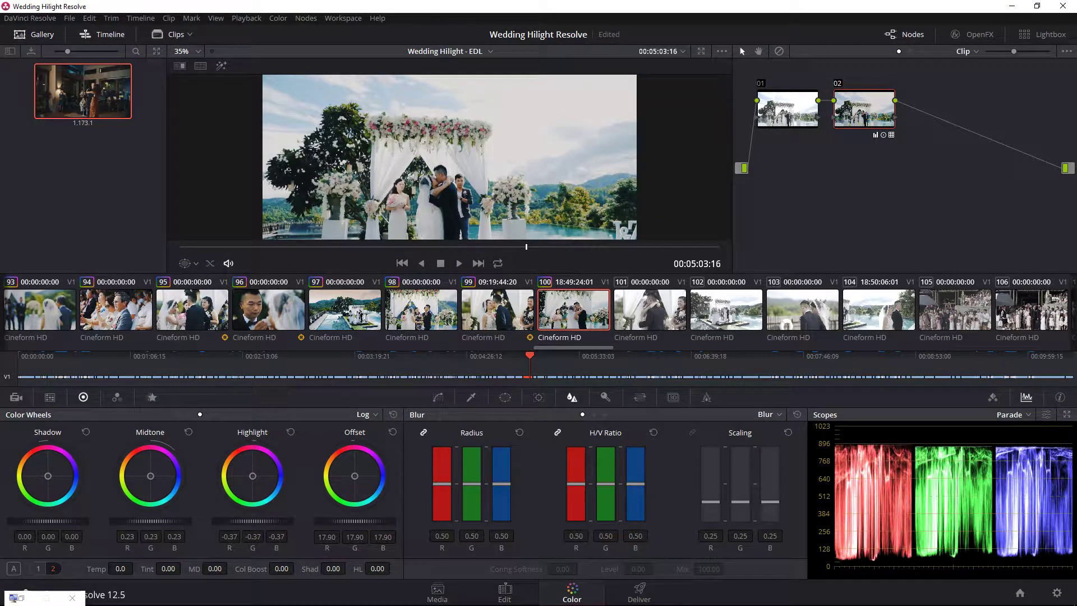
Step: Add node 03 with a circle window positioned around the couple
key(alt+s)
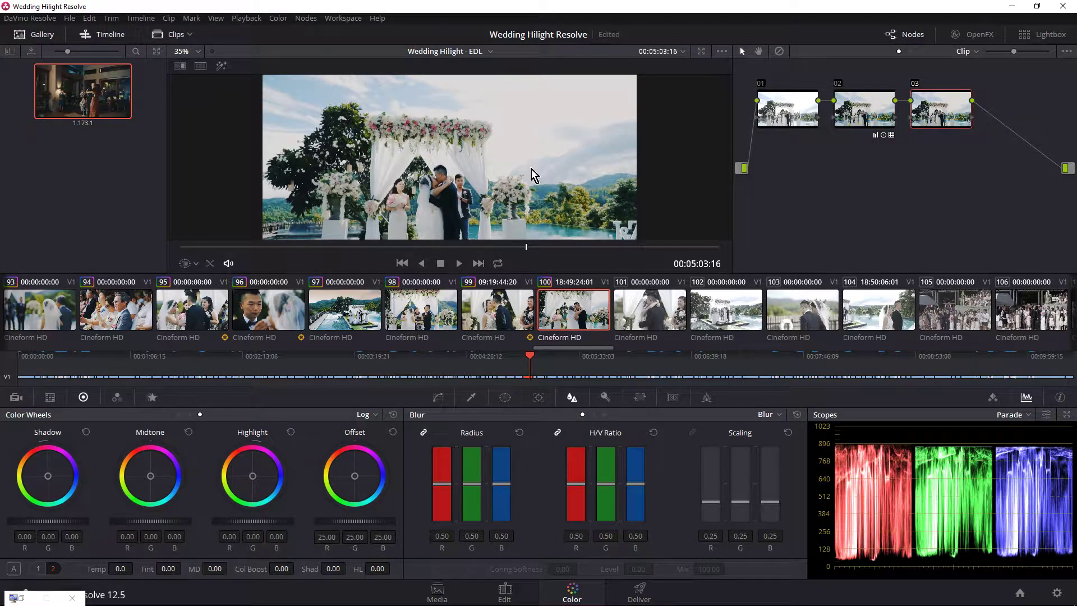
click(505, 399)
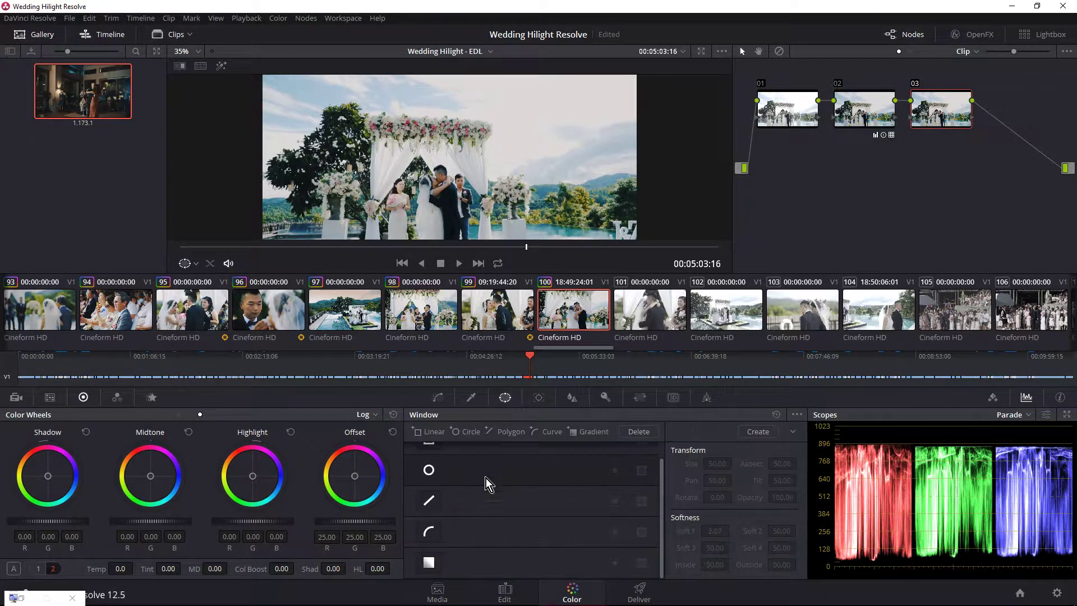
click(428, 470)
mouse_move(443, 177)
mouse_down()
mouse_move(441, 185)
mouse_move(573, 187)
mouse_up()
Step: Brighten node 03 to Offset 30.50 and Midtone 0.34, tweak its highlights, then reselect node 02
drag(352, 520, 387, 520)
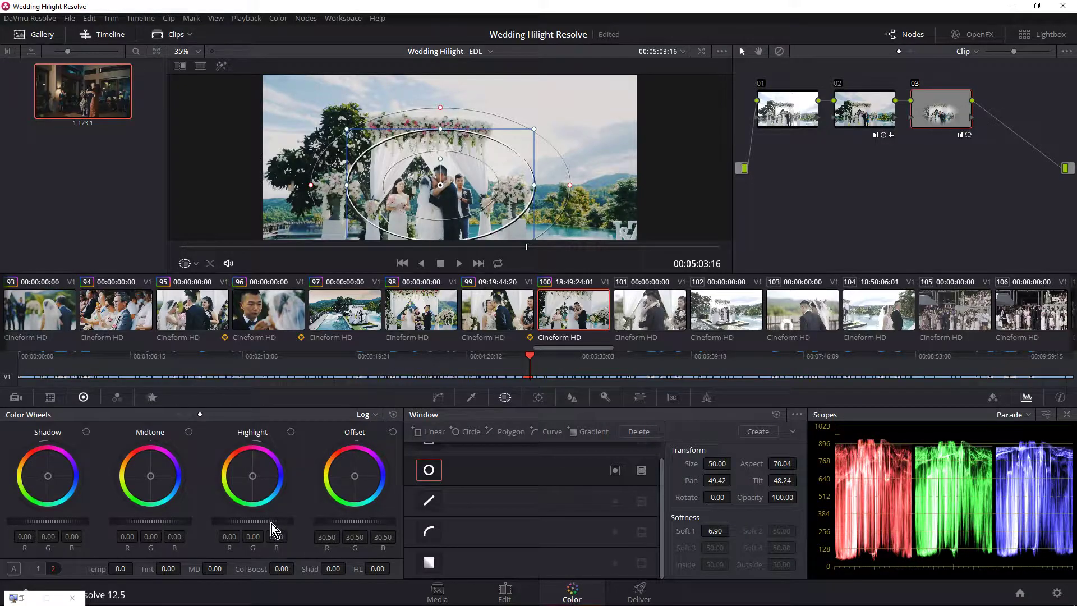
mouse_move(271, 524)
mouse_down()
mouse_move(260, 525)
mouse_move(275, 521)
mouse_up()
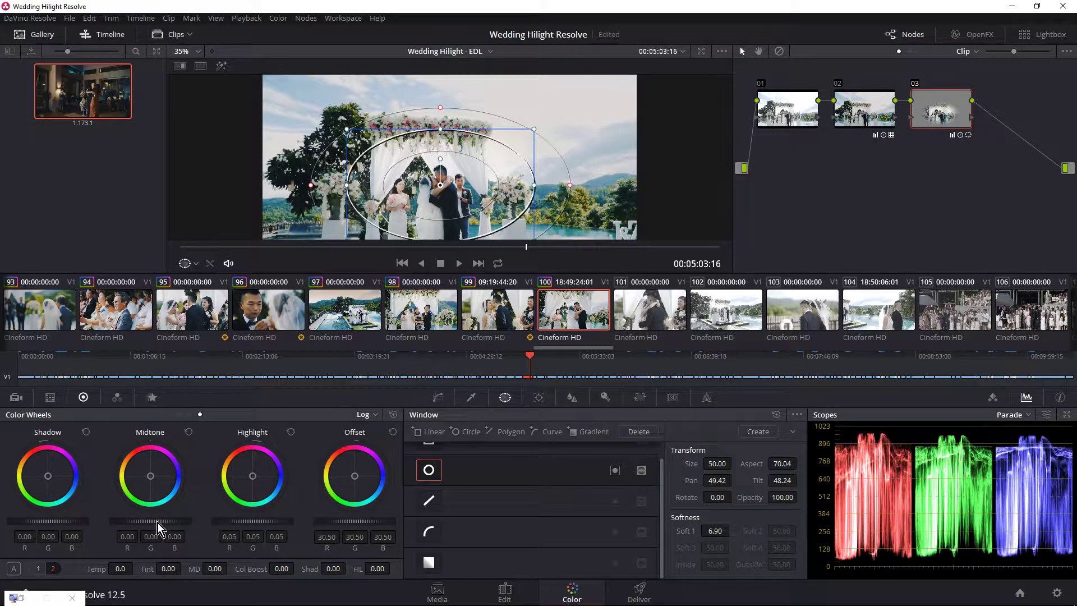
drag(157, 522, 169, 522)
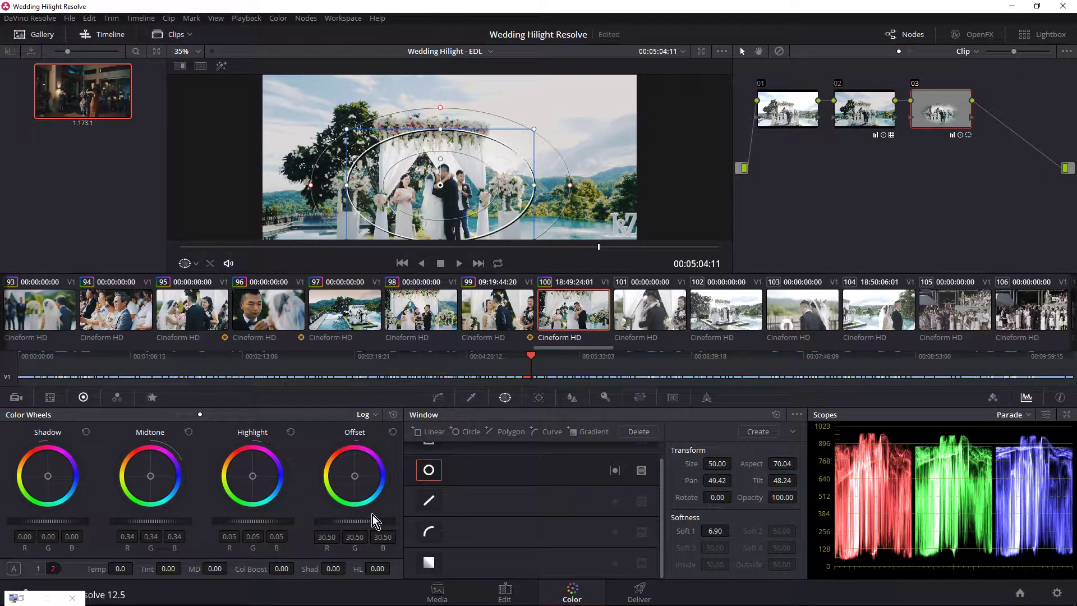
click(856, 127)
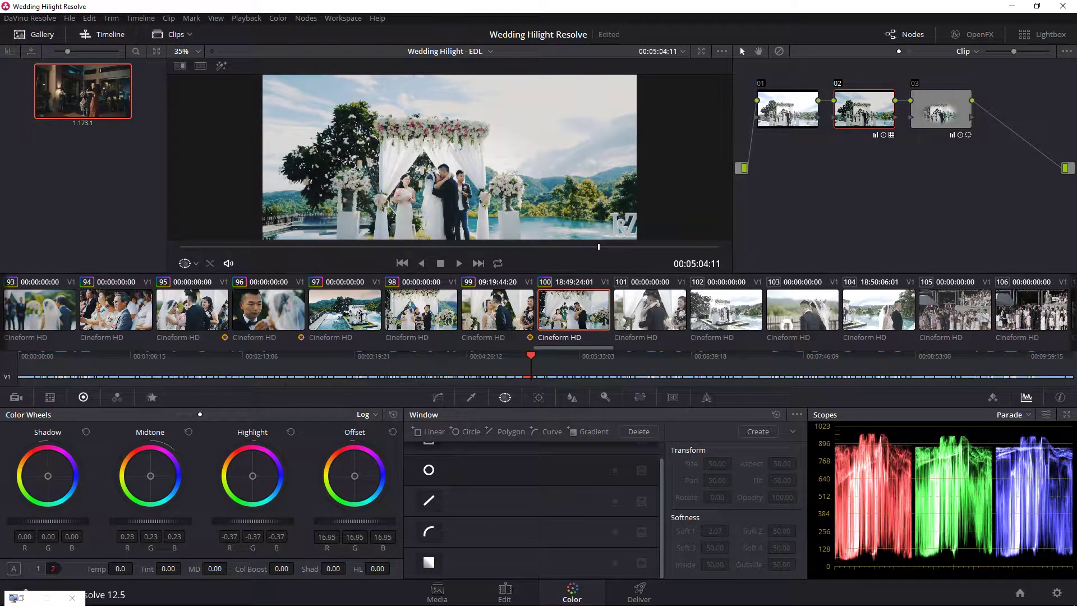
Step: Keep the wheels in Log mode and lift node 02's Highlight to -0.24, checking it full screen
click(359, 418)
click(385, 460)
click(359, 418)
click(384, 454)
drag(264, 523, 292, 514)
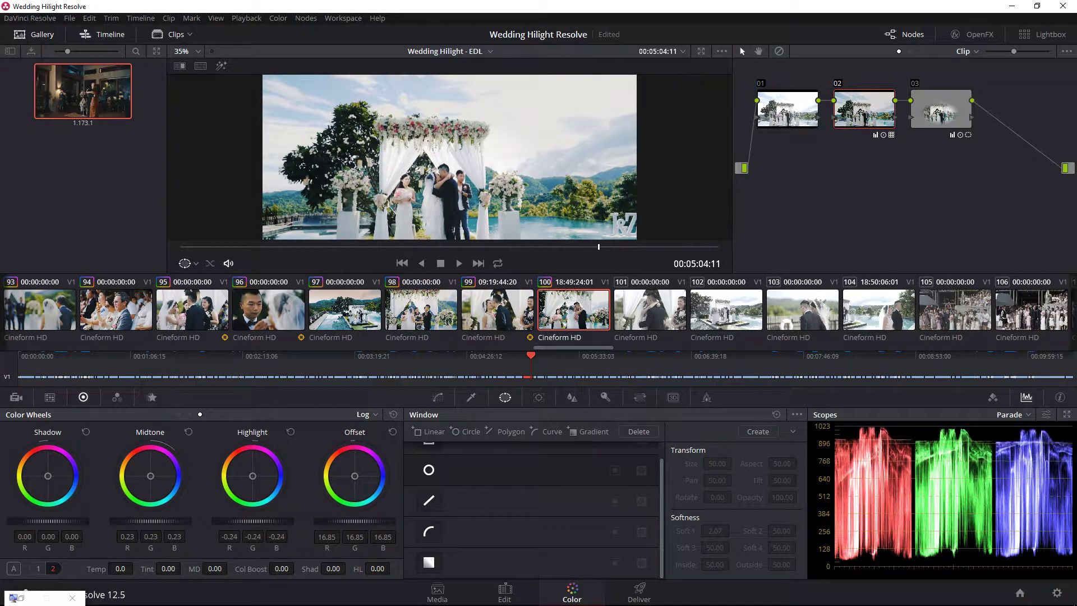
key(ctrl+f)
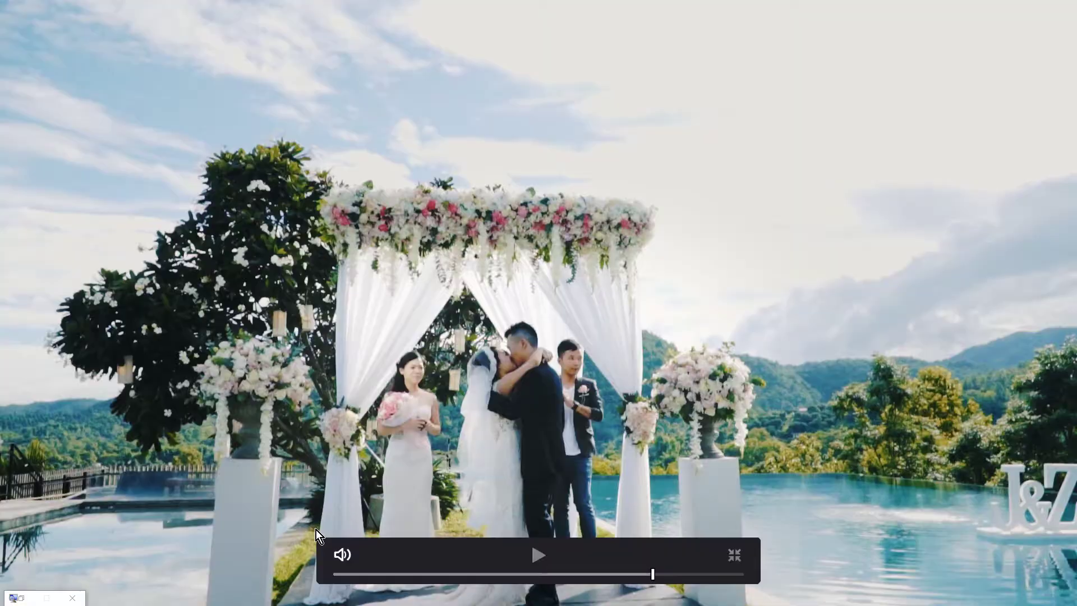
key(Escape)
Step: Set node 02's Offset to 12.80, Midtone 0.08 and Shadow 0.19, then select node 03
mouse_move(382, 524)
mouse_down()
mouse_move(347, 525)
mouse_move(390, 522)
mouse_up()
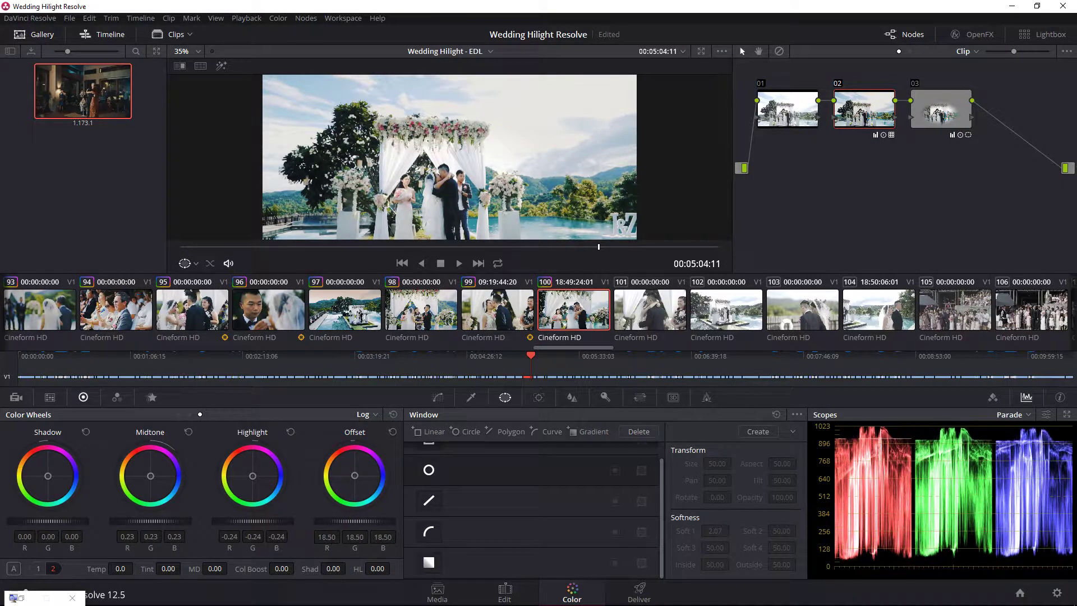
drag(168, 520, 146, 520)
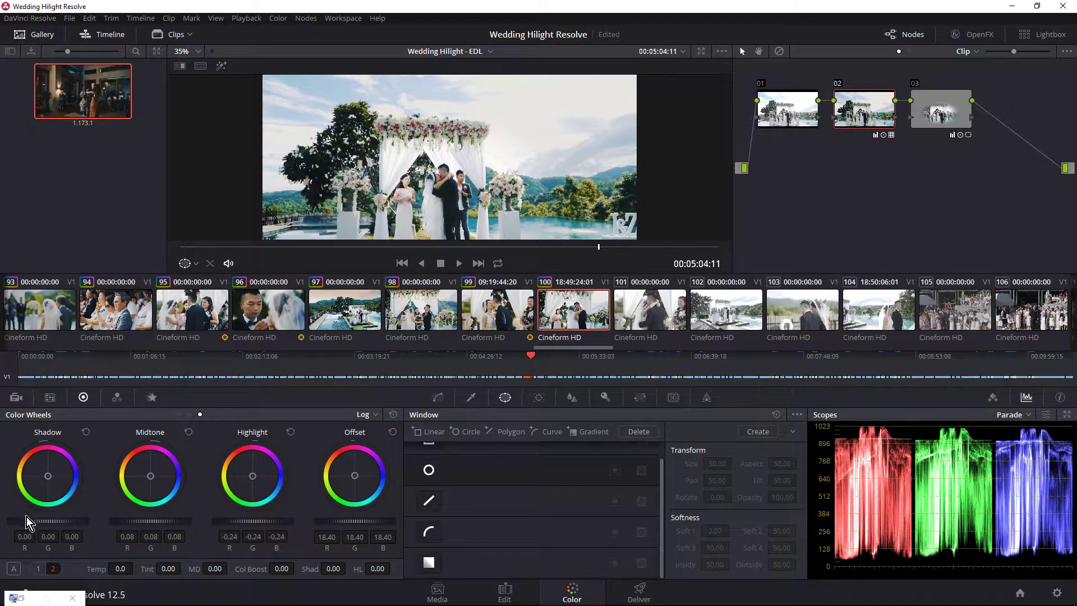
drag(67, 525, 87, 525)
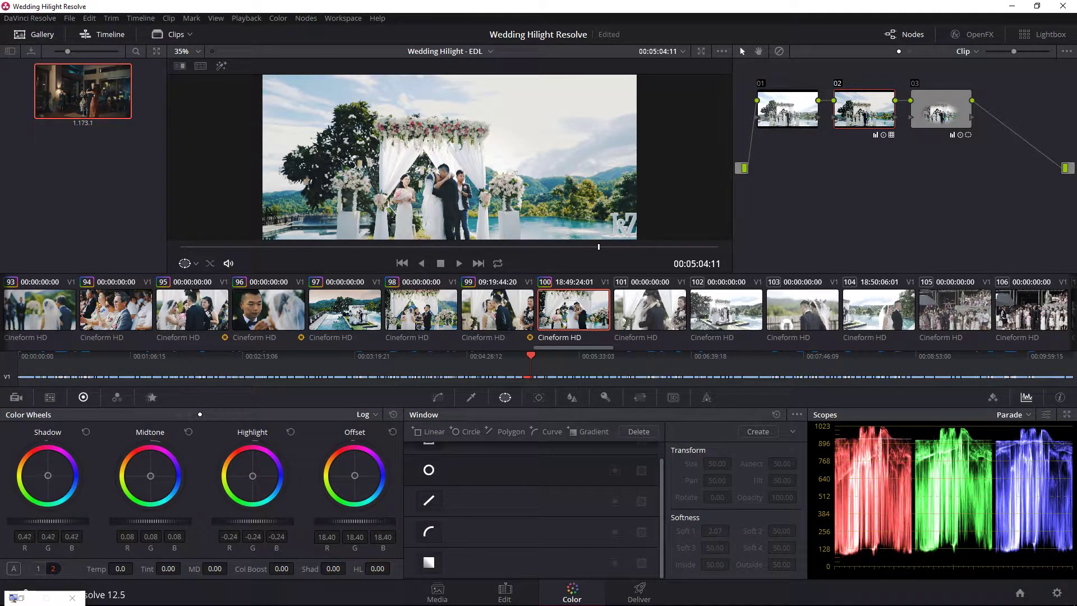
drag(87, 526, 81, 526)
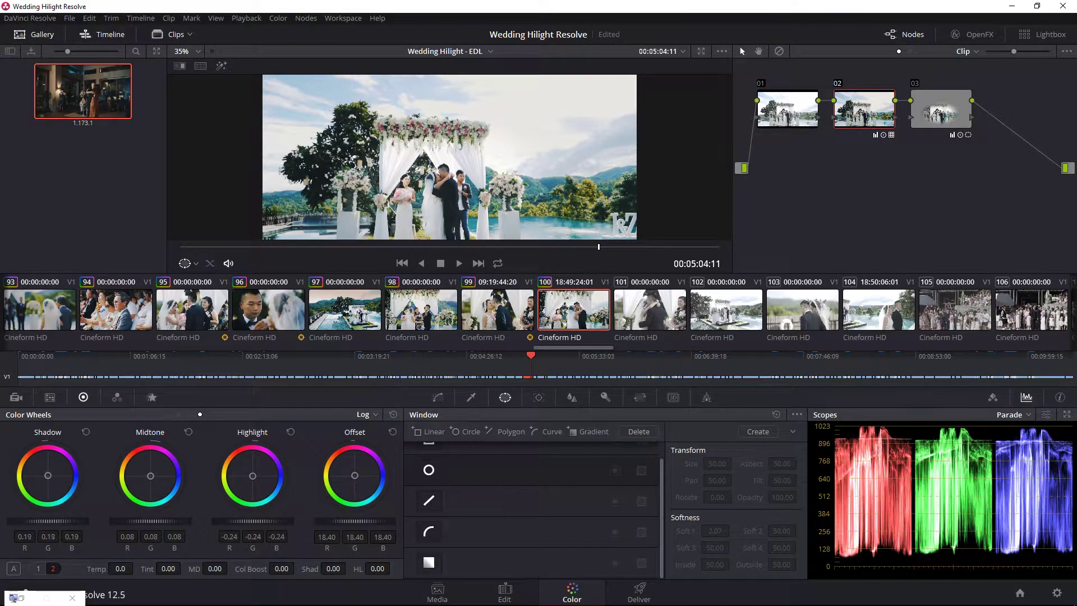
drag(354, 521, 362, 520)
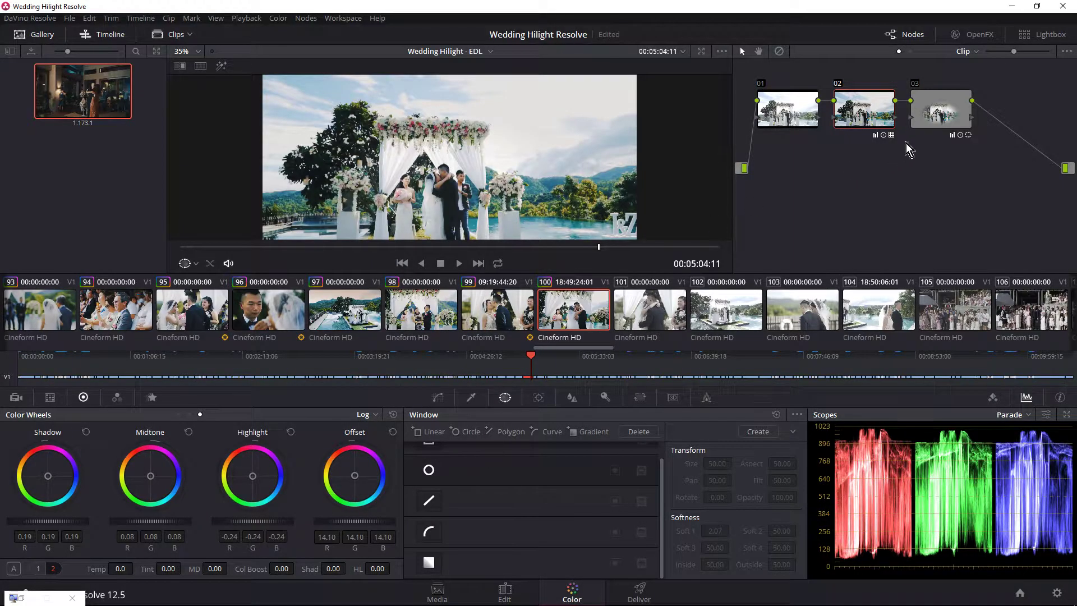
click(933, 125)
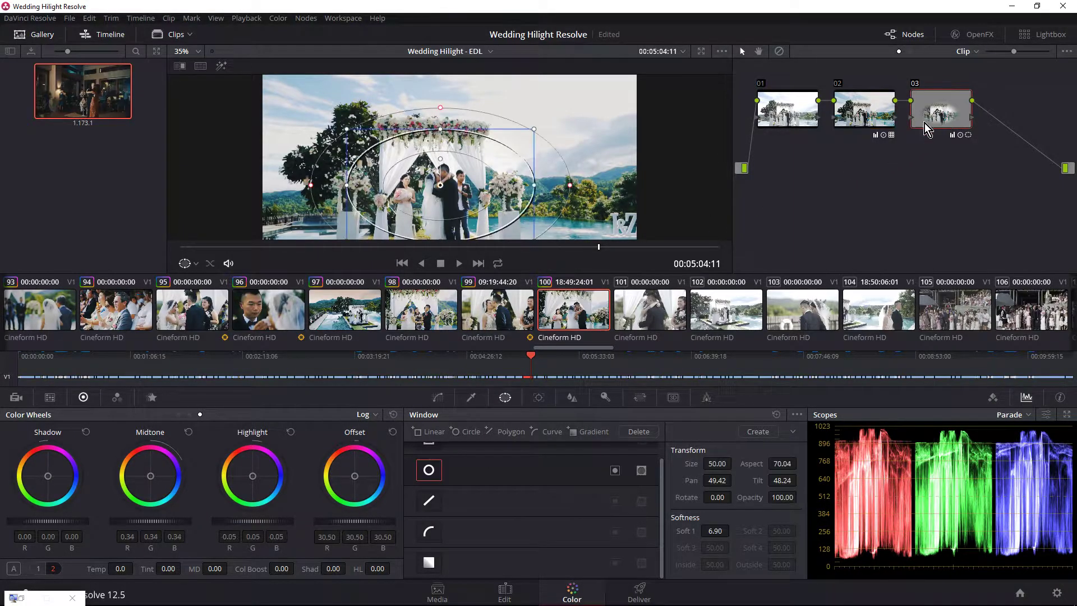
Step: Switch the Tracker to Window mode, reshape the window into a circle on the couple, and track it forward
key(ctrl+s)
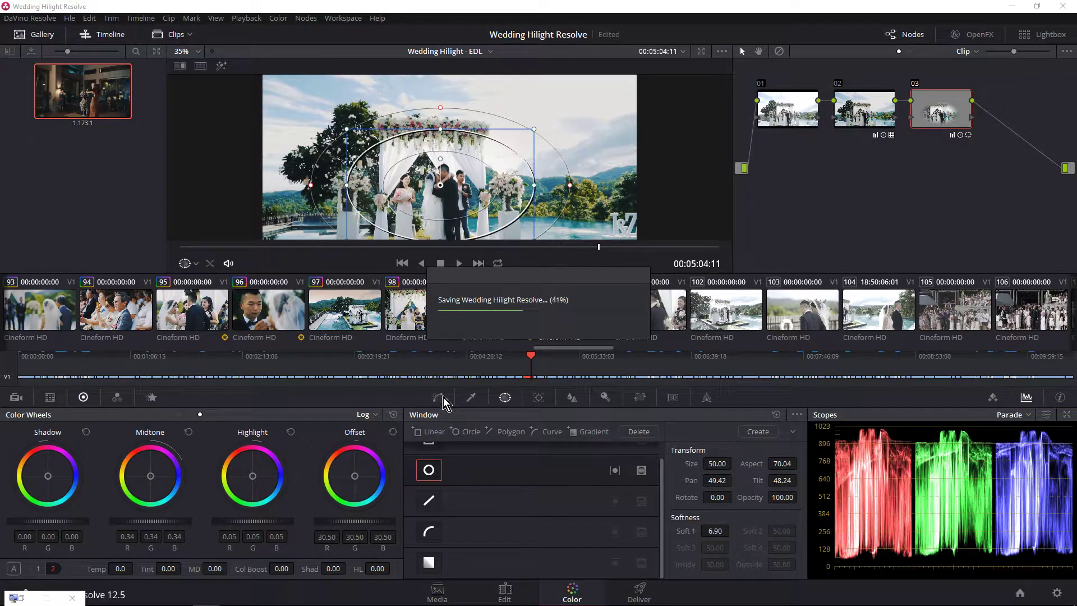
key(ctrl+t)
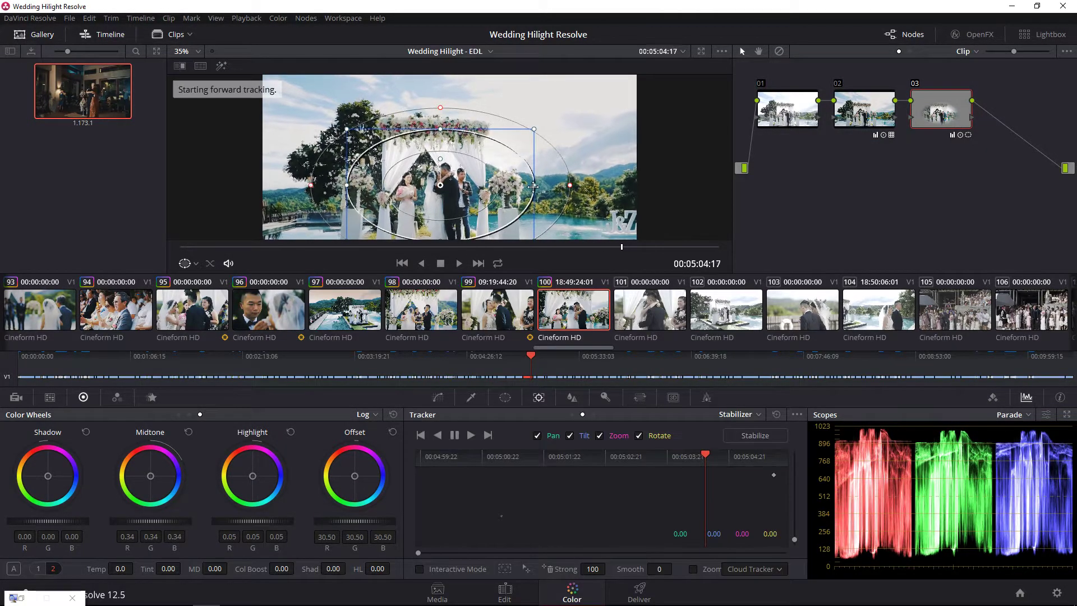
key(ctrl+r)
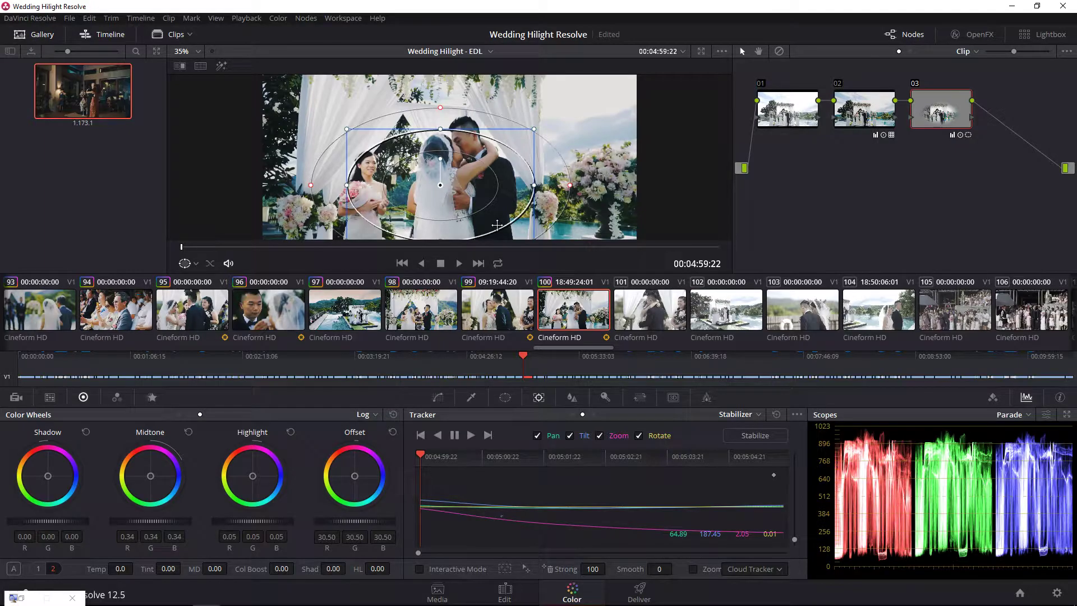
click(746, 416)
click(749, 432)
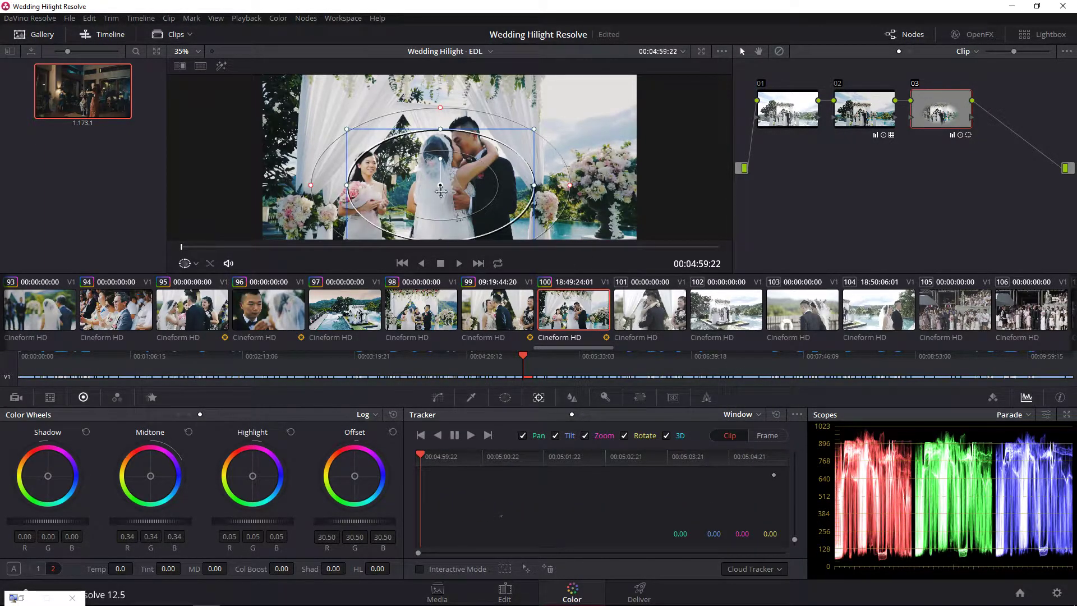
mouse_move(537, 191)
mouse_down()
mouse_move(489, 185)
mouse_move(460, 159)
mouse_up()
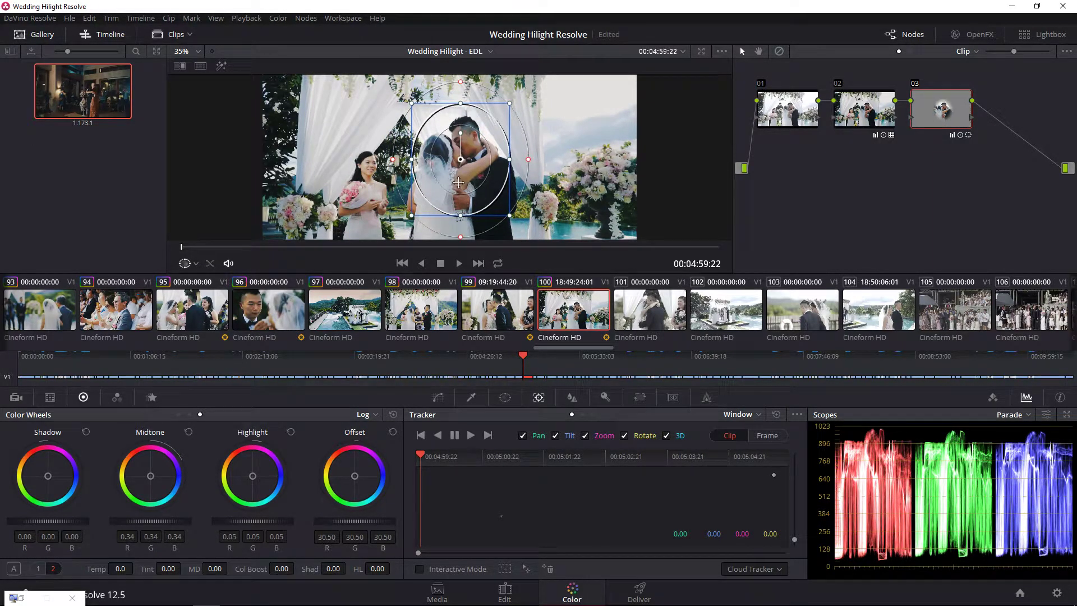
key(ctrl+t)
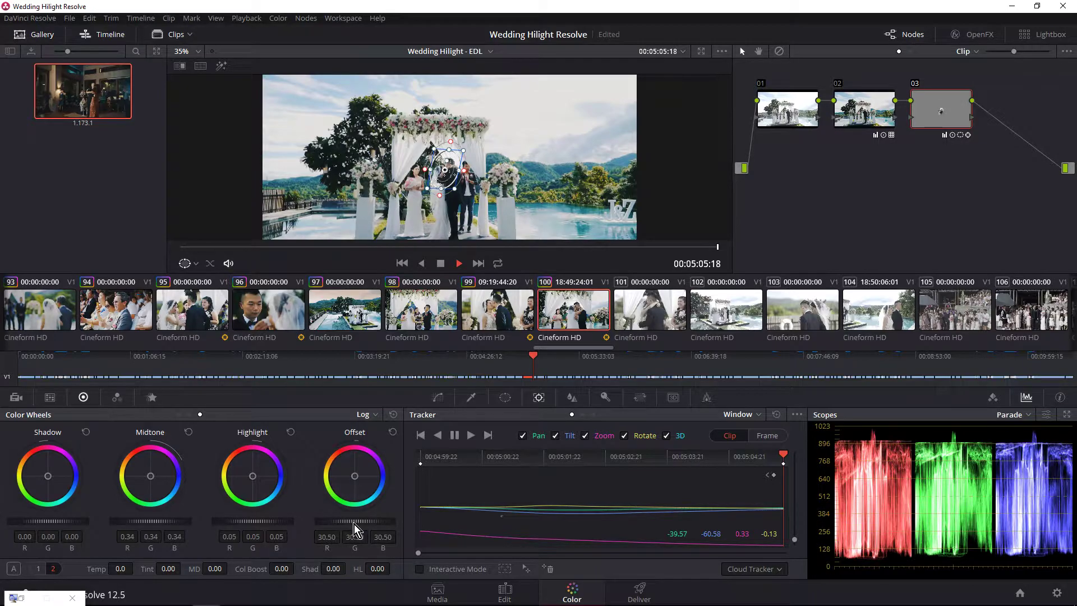
Step: Raise node 03's Offset to 32.90, preview full screen, and save the project
drag(342, 521, 377, 521)
key(ctrl+f)
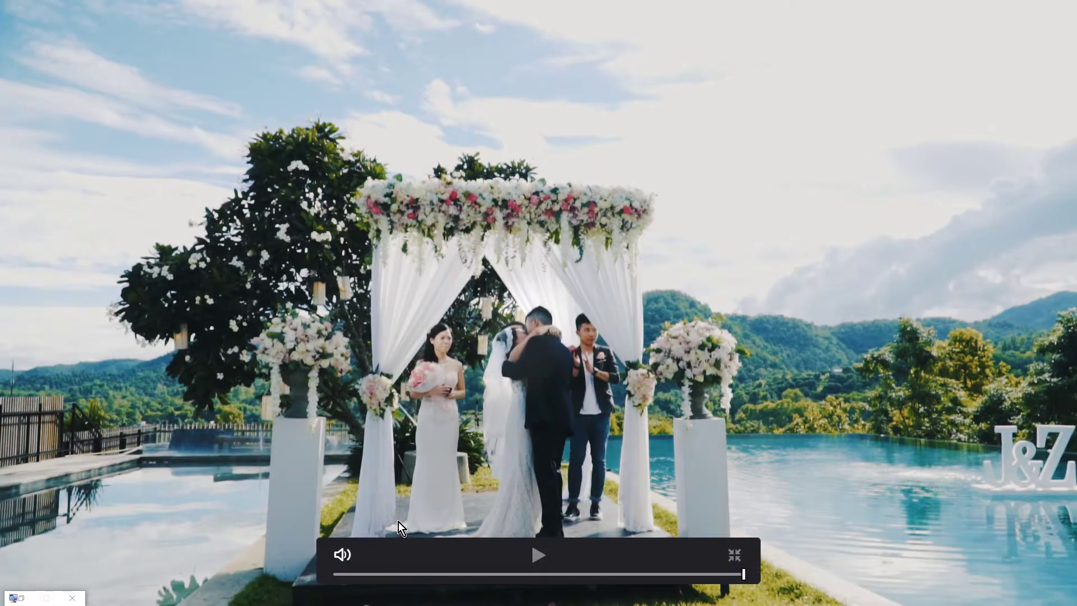
key(ctrl+f)
key(ctrl+s)
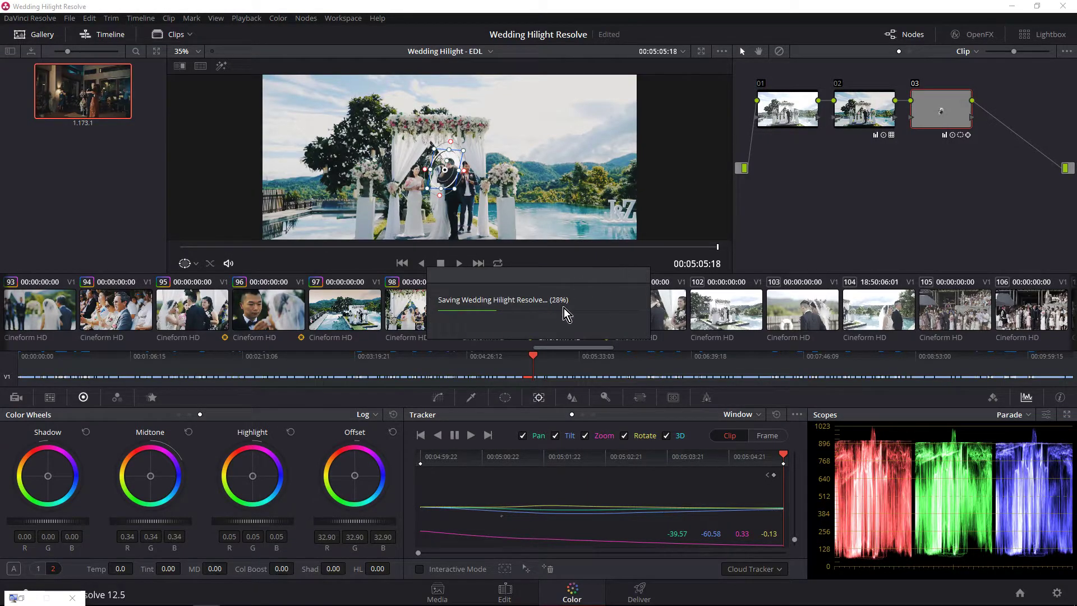